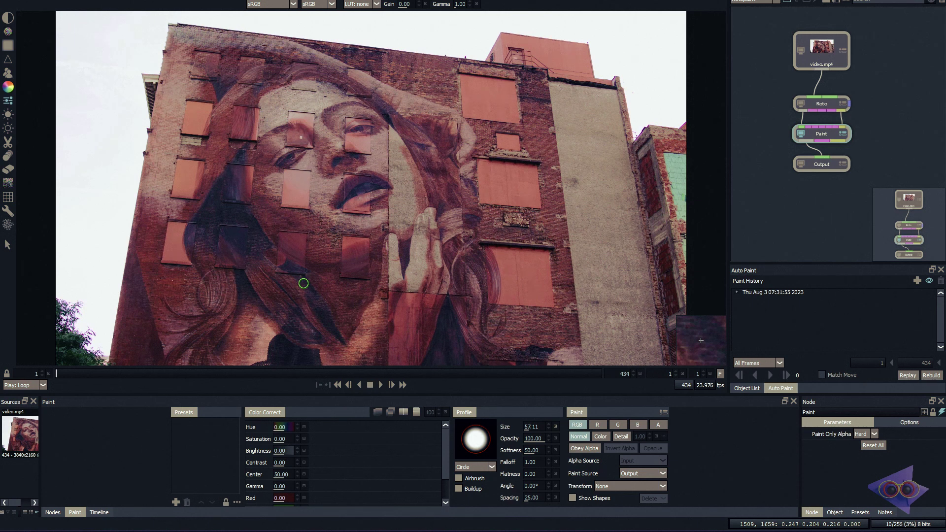
Paint a stroke with the Color Correct brush on the light plaster strip beside the mural's lips
left_click(9, 102)
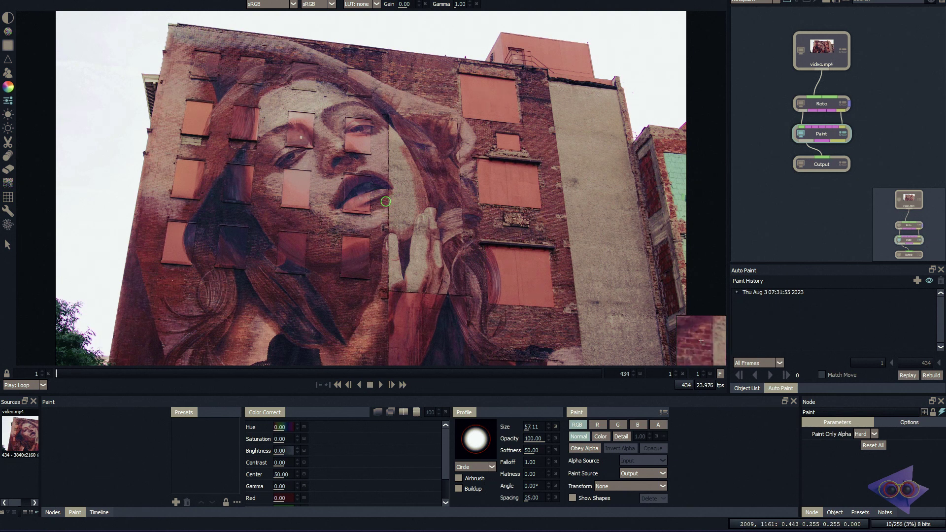
scroll(386, 201, "up", 5)
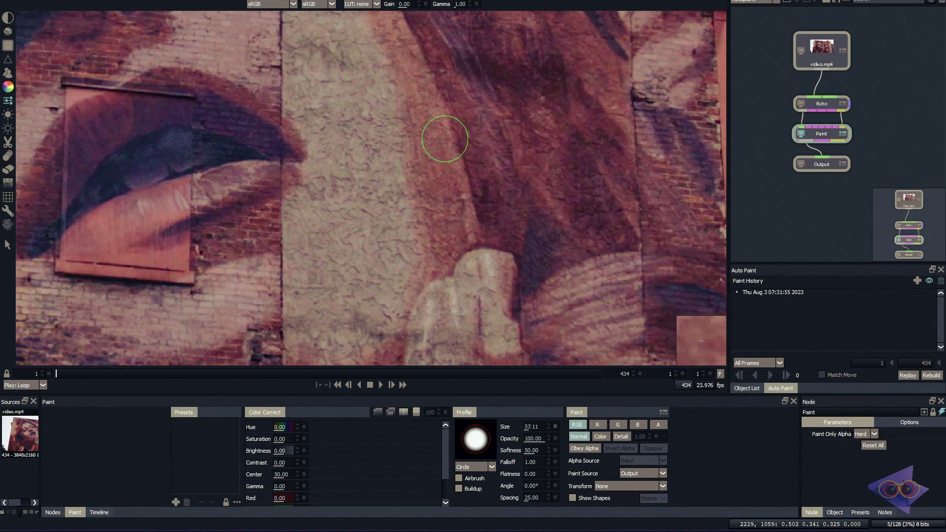
left_click_drag(340, 131, 318, 131)
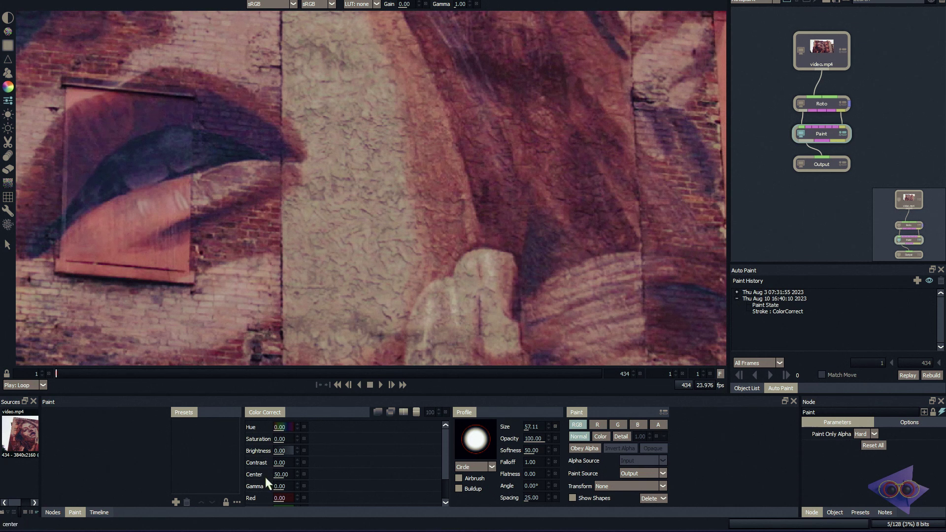
Set the Color Correct saturation to 100 and paint a horizontal stroke across the painted hair beside the plaster strip
scroll(259, 489, "down", 2)
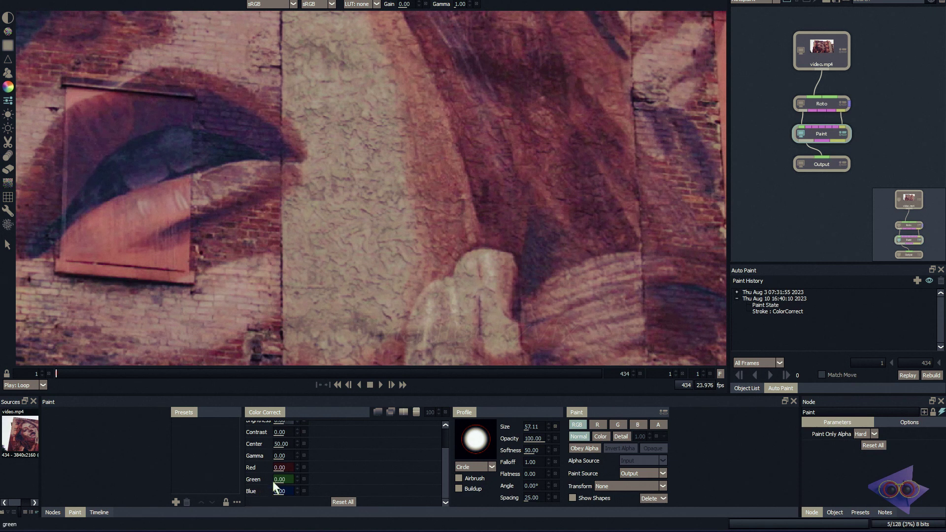
scroll(270, 472, "up", 2)
left_click_drag(277, 438, 347, 438)
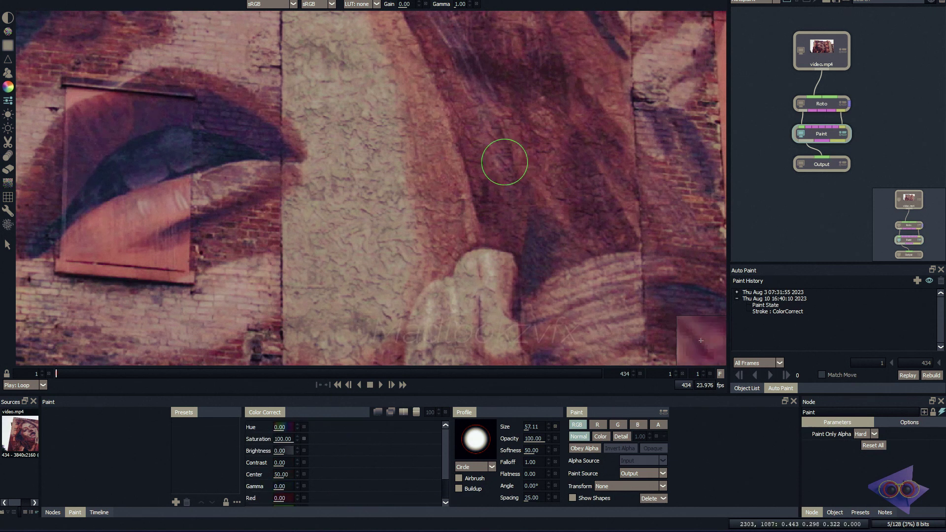
left_click_drag(422, 134, 576, 137)
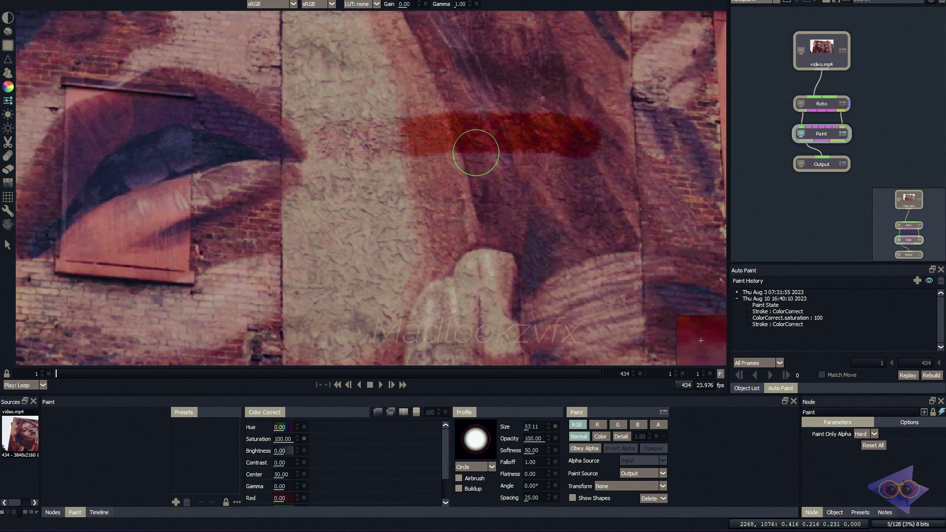
Paint over the fingertips with Color Correct brightness 57, and add strokes over the lips and hair with brightness 0 and gamma 100
left_click_drag(287, 450, 317, 451)
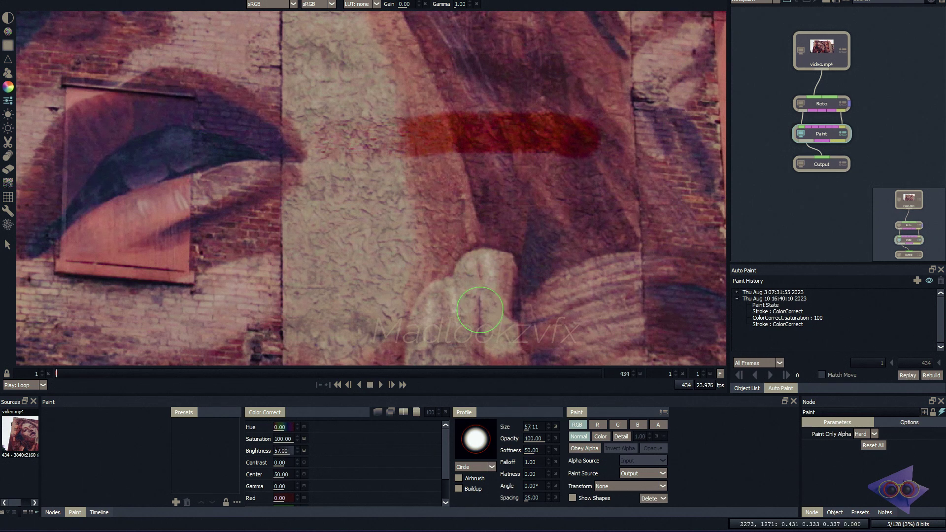
left_click_drag(371, 243, 512, 296)
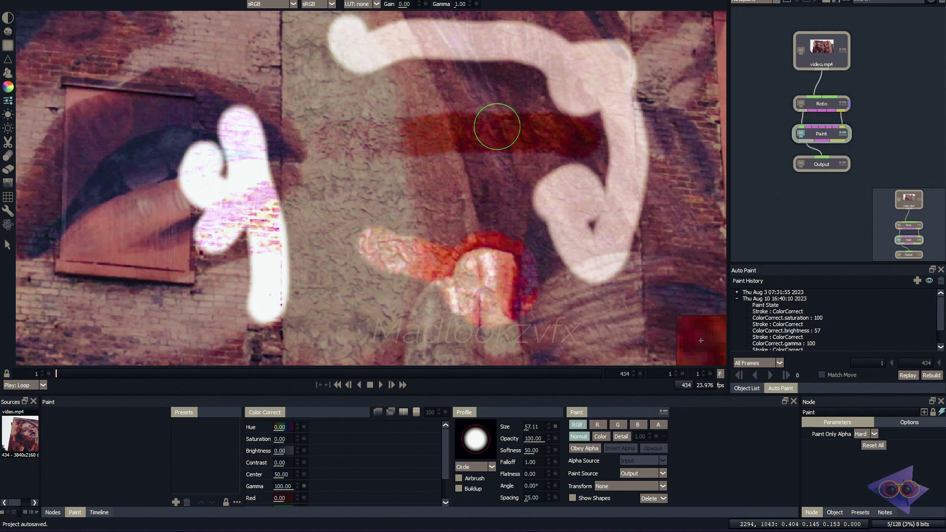
scroll(300, 445, "down", 2)
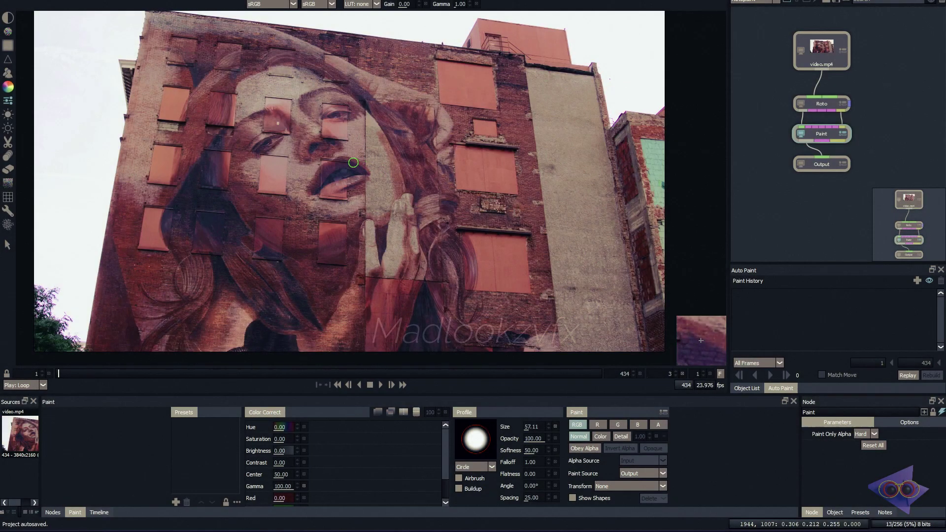
Switch to the Dodge brush, choose a different tonal range and reset all its settings
left_click(9, 115)
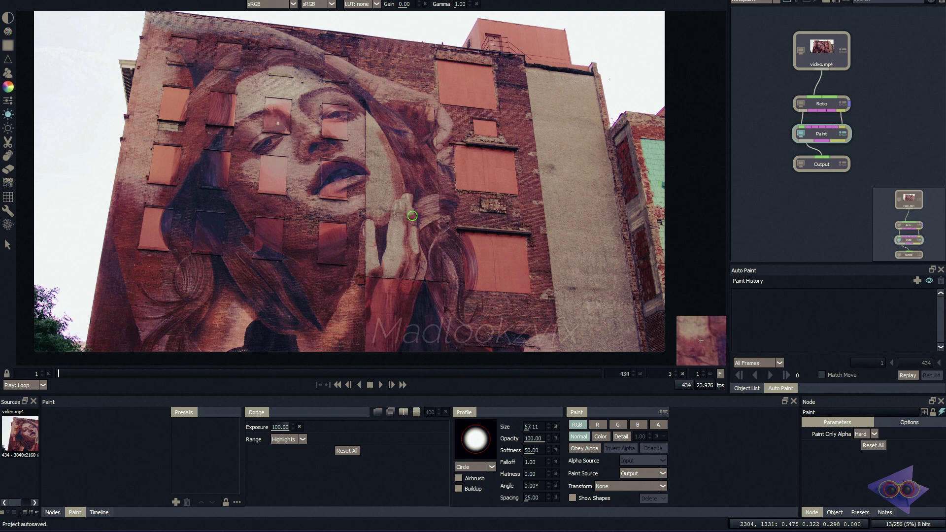
left_click(290, 440)
left_click(288, 467)
left_click(348, 451)
Check the Burn brush, enlarge the brush size to 162.11 and return to the Dodge brush
left_click(8, 129)
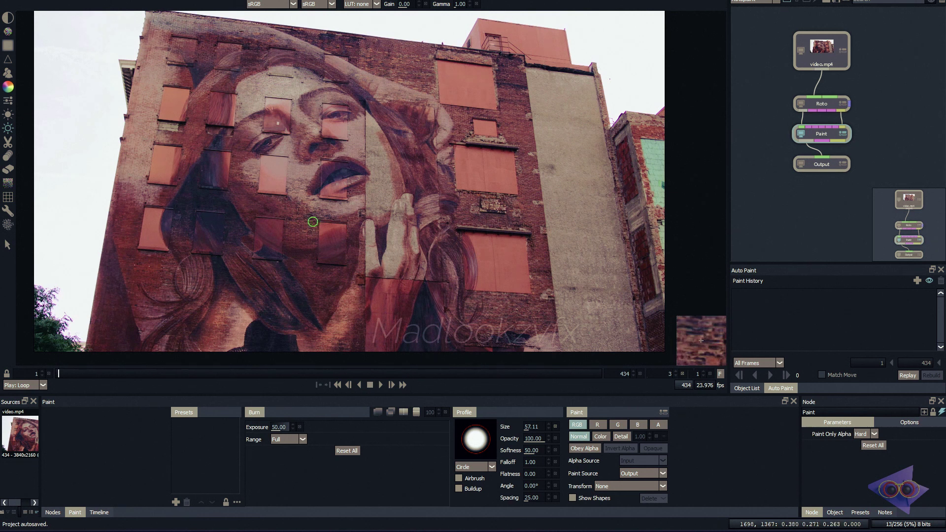
left_click_drag(311, 201, 328, 203)
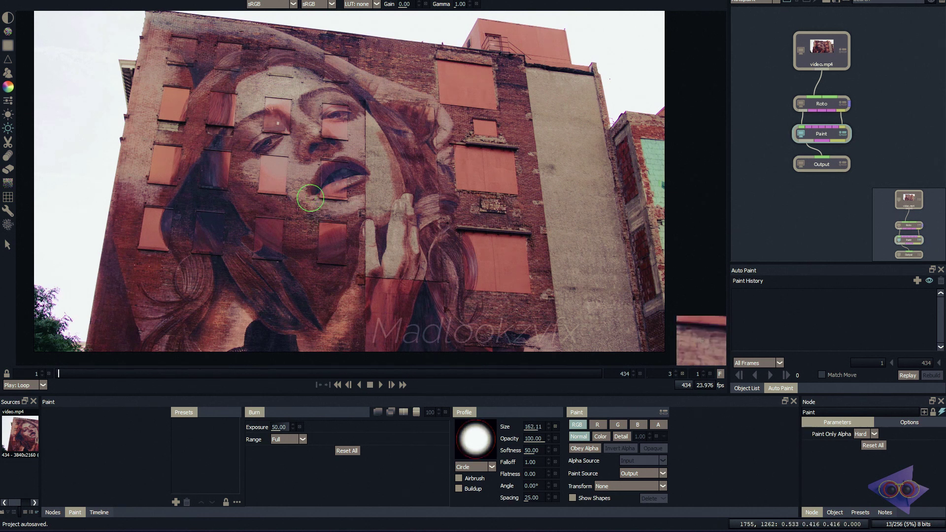
left_click(11, 117)
Try Dodge strokes at exposure 50 on the lips and the wall beside them, and undo each one
left_click_drag(341, 172, 375, 174)
scroll(384, 177, "up", 5)
scroll(386, 162, "up", 2)
key("ctrl+z")
left_click_drag(328, 207, 567, 215)
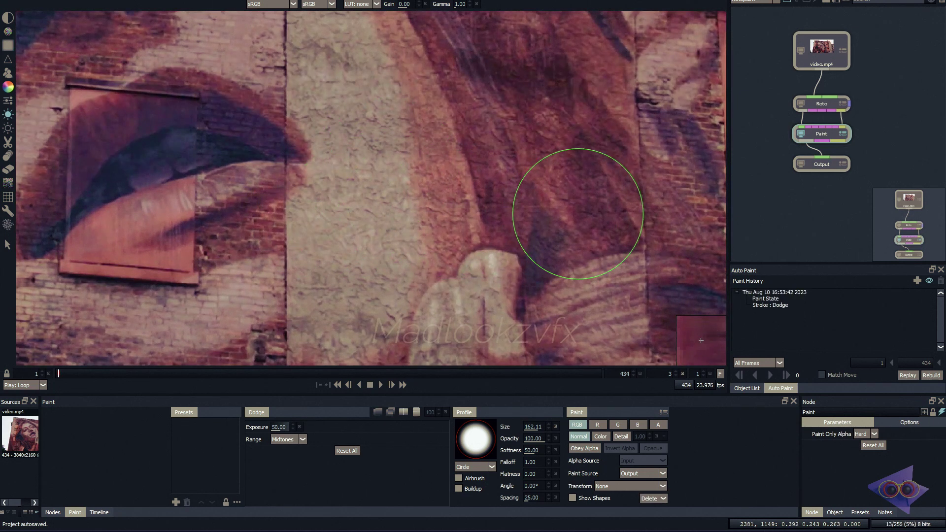
key("ctrl+z")
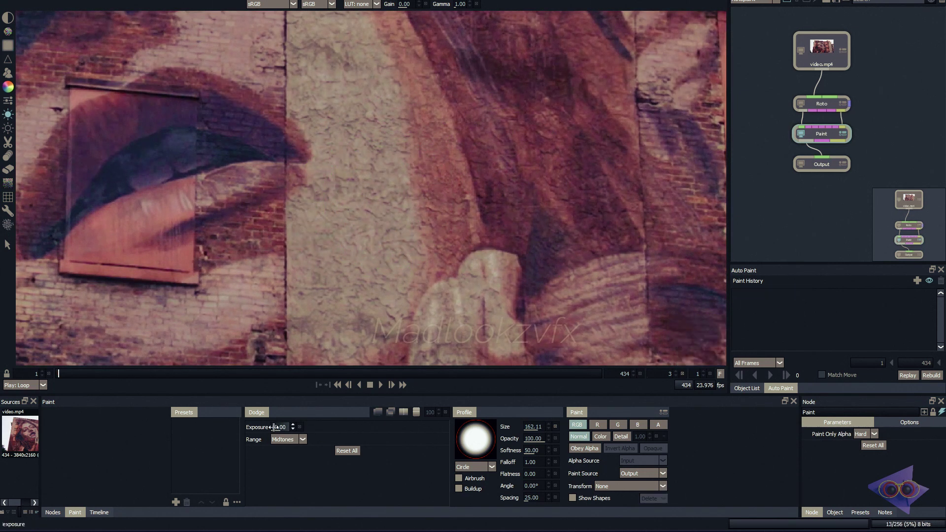
Set the Dodge exposure to 100 and lighten the plaster and painted hair beside the lips with one stroke
left_click_drag(280, 429, 455, 406)
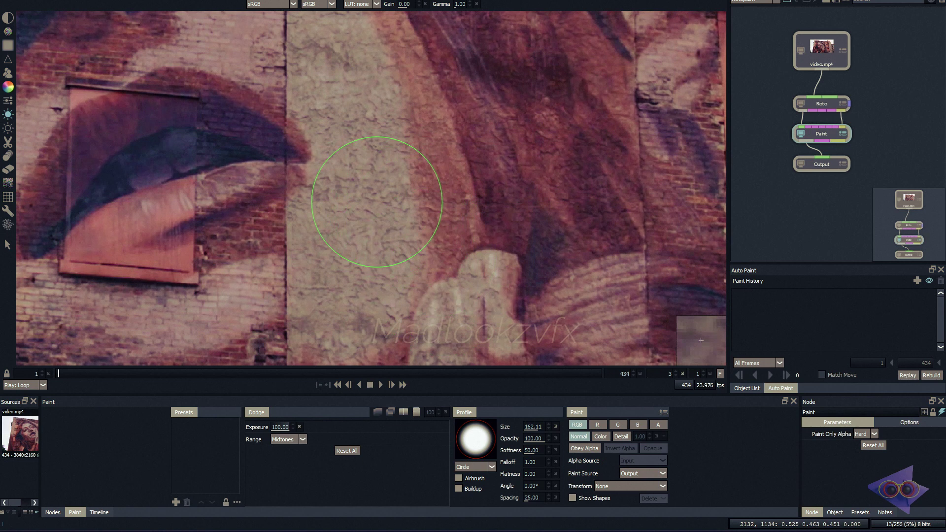
mouse_move(377, 202)
left_mouse_down()
mouse_move(574, 204)
mouse_move(542, 209)
left_mouse_up()
scroll(461, 214, "down", 2)
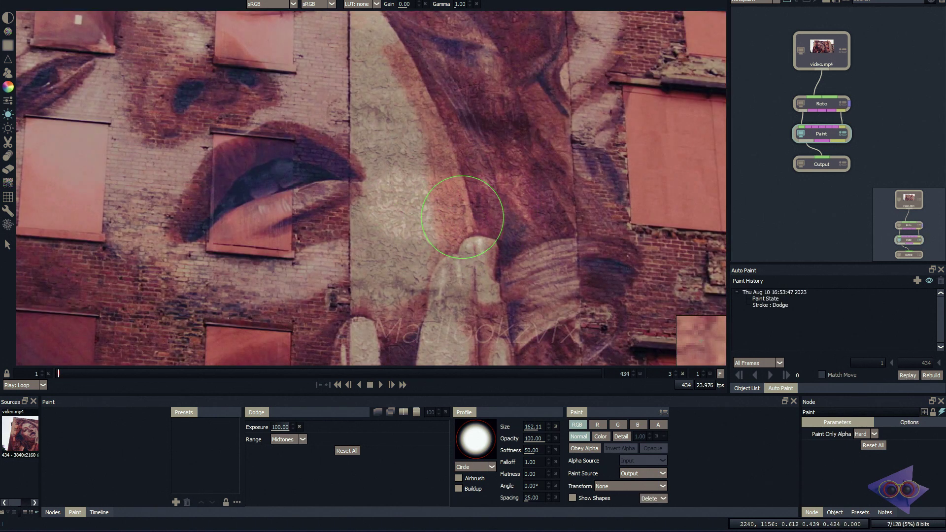
scroll(462, 217, "down", 1)
Darken the painted fingers below the lips with a horizontal Burn brush stroke at exposure 50
left_click(7, 128)
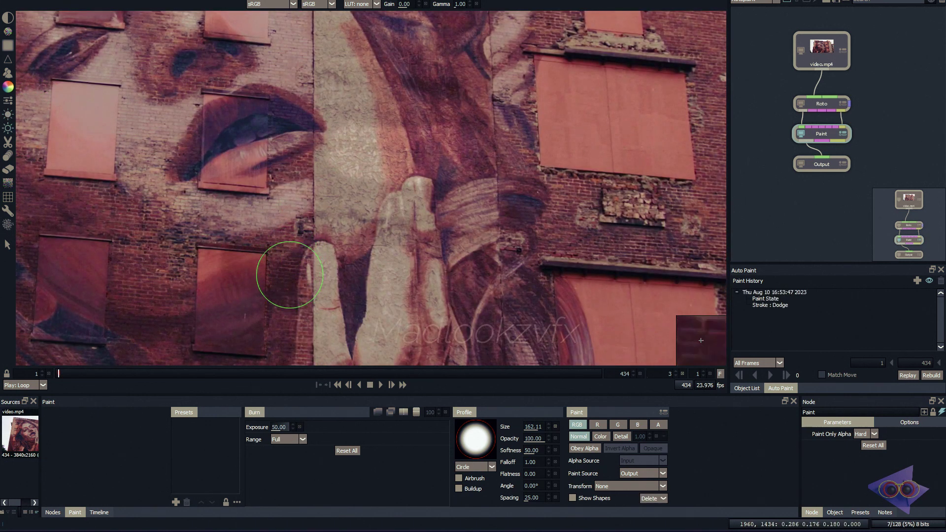
left_click_drag(289, 274, 433, 279)
scroll(433, 278, "up", 2)
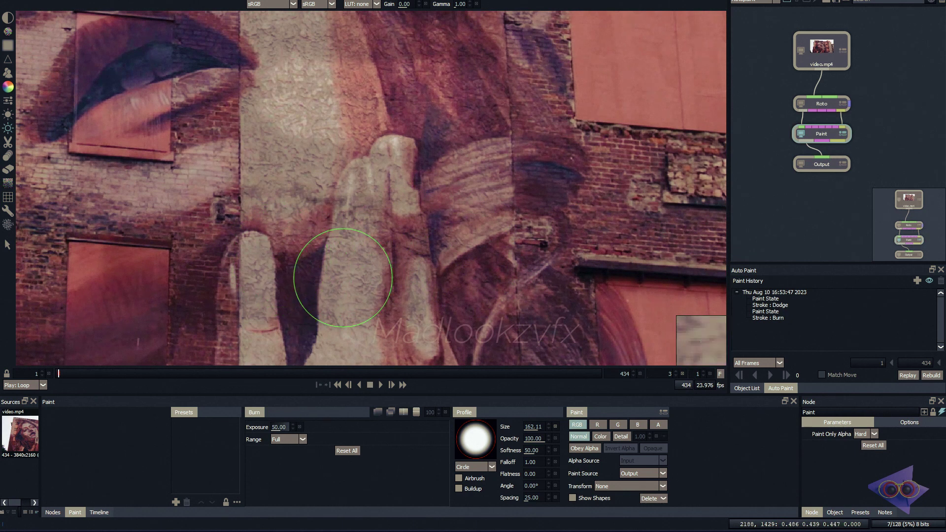
scroll(399, 236, "down", 2)
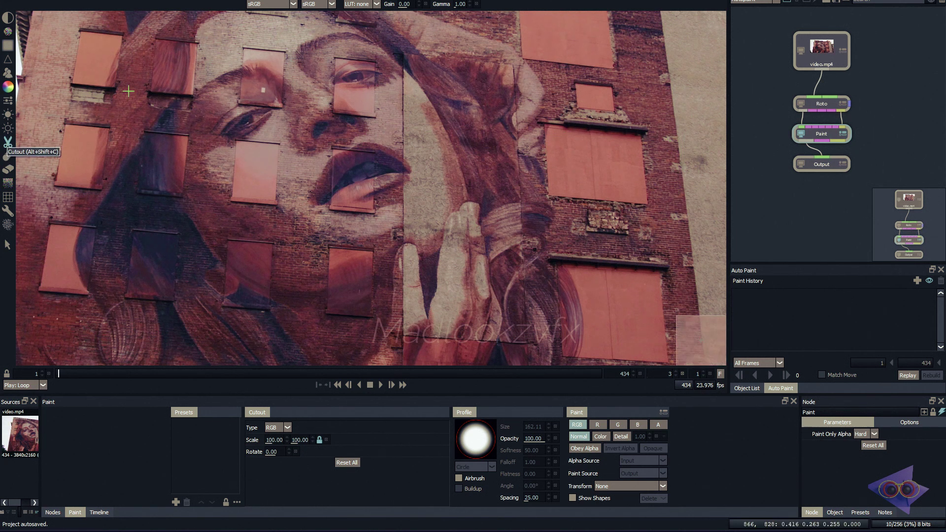
Use Cutout to pick up the rectangle containing four side windows and the painted eye, and stamp it over the wall beside the lips
left_click_drag(50, 30, 451, 283)
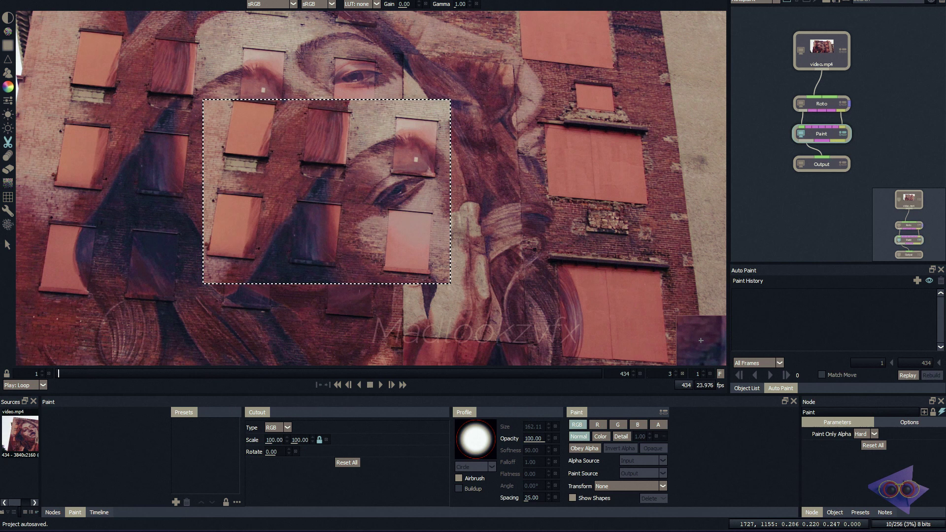
left_click_drag(325, 200, 551, 165)
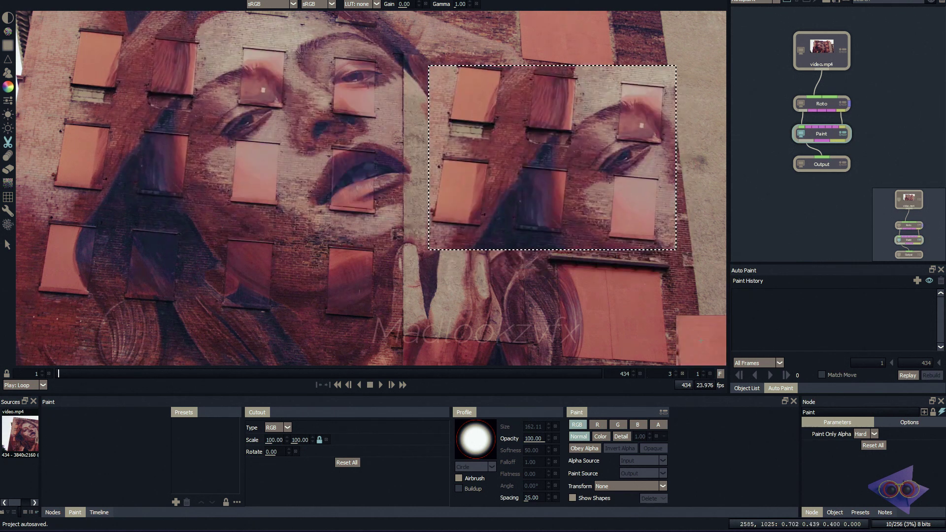
left_click(561, 161)
left_click_drag(701, 340, 723, 164)
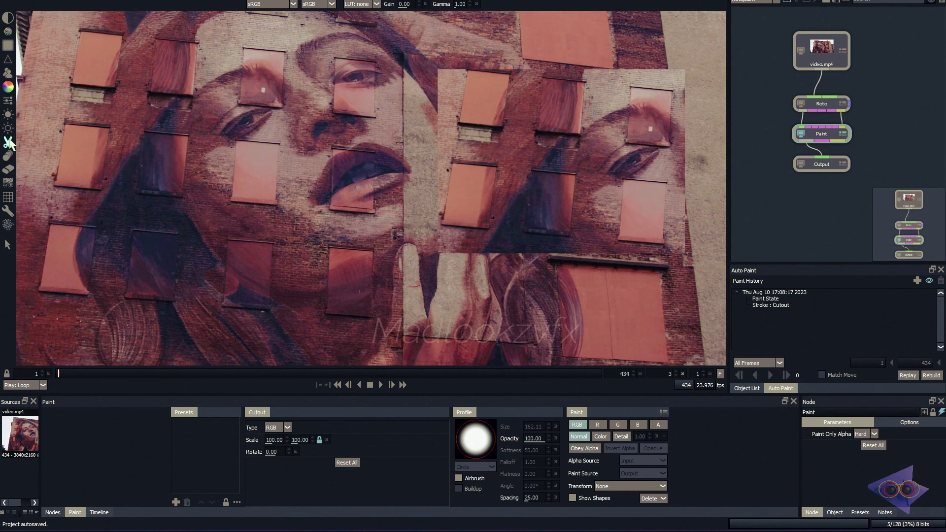
Try the floating cutout at a scale of 180 with a rotation of 55, and reset both values
left_click(8, 87)
mouse_move(487, 152)
left_mouse_down()
mouse_move(530, 166)
mouse_move(557, 192)
left_mouse_up()
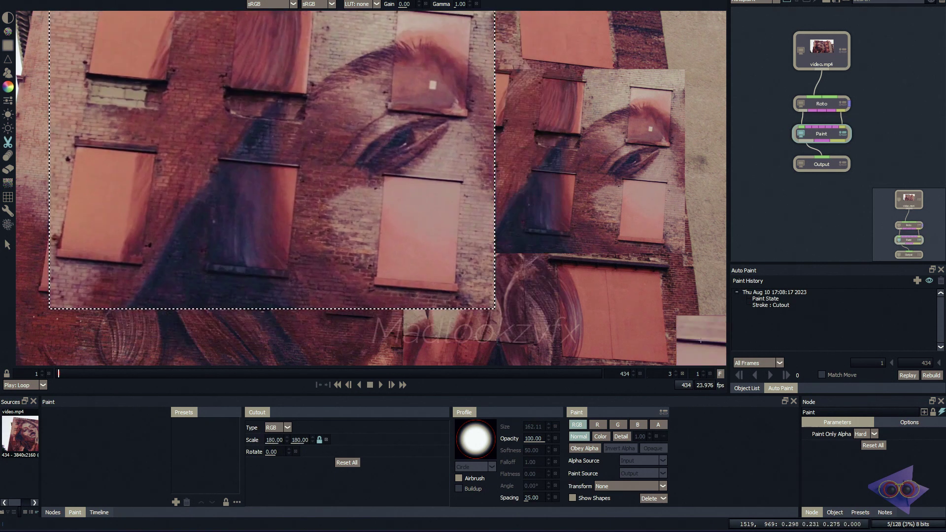
left_click_drag(274, 452, 299, 453)
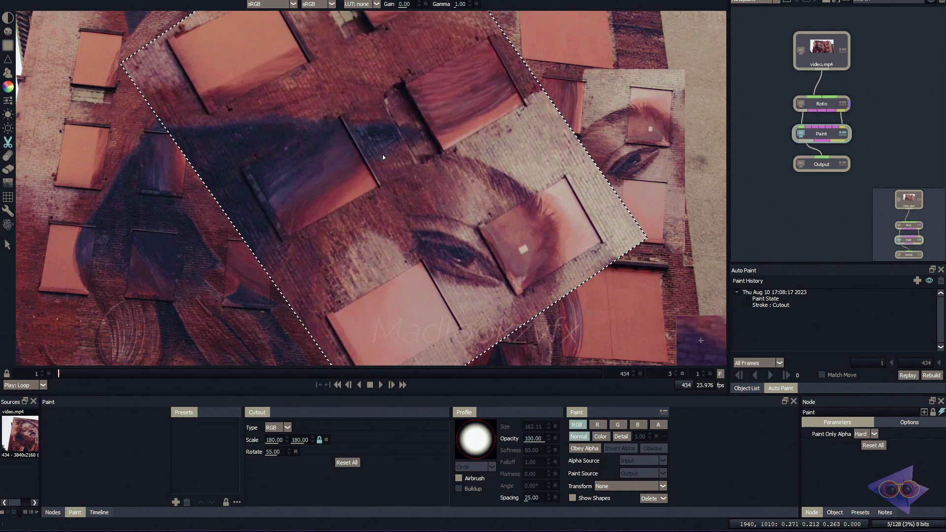
left_click(325, 439)
left_click(296, 451)
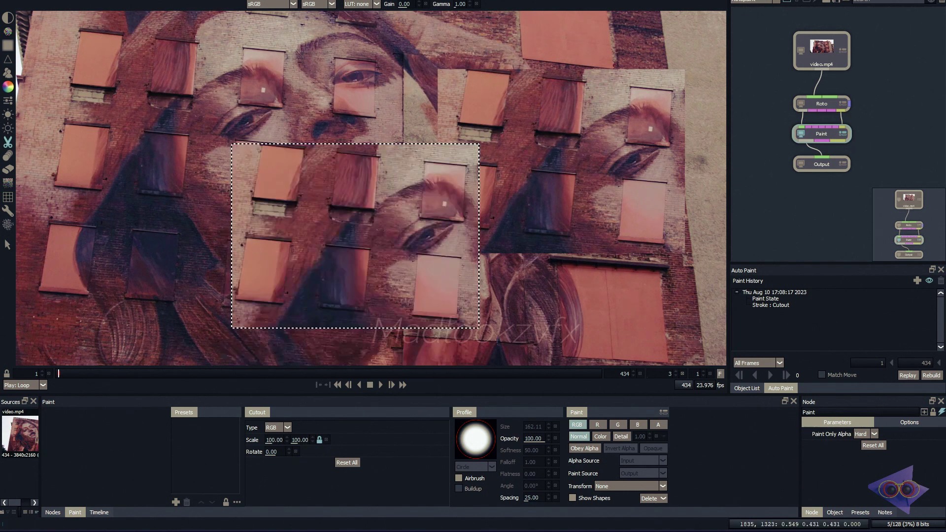
Resize the floating cutout interactively in the viewer and adjust its rotation to 57.82
scroll(353, 199, "up", 3)
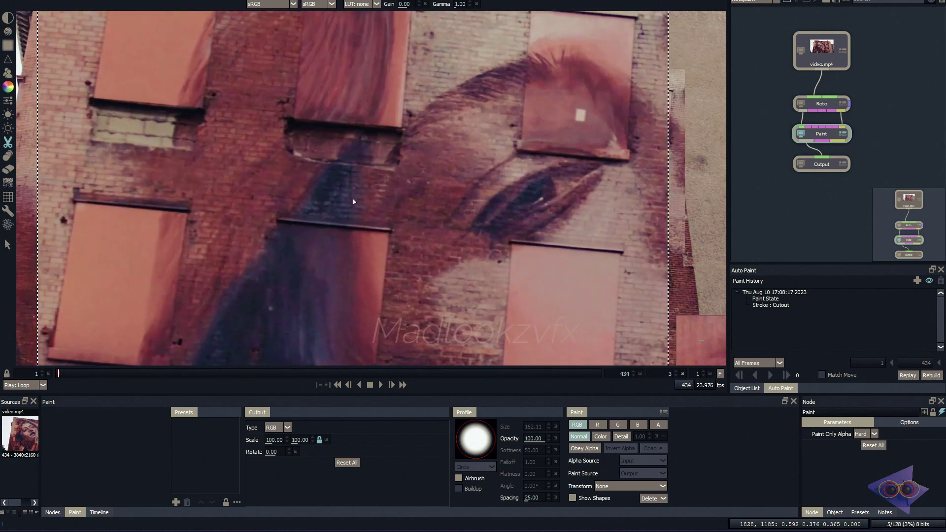
scroll(353, 200, "up", 4)
scroll(344, 203, "down", 7)
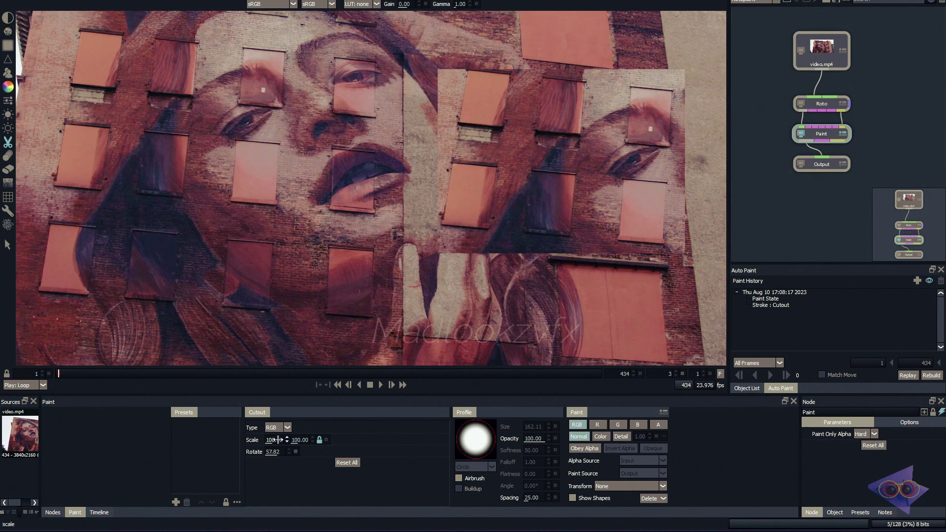
left_click_drag(274, 451, 294, 436)
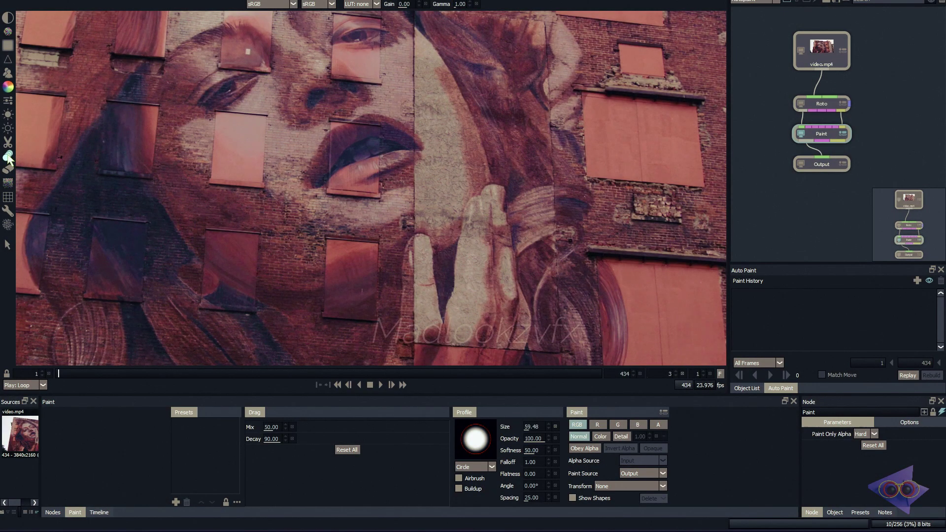
Smear the ledge of the window beside the lips outward at both ends with the Drag brush
left_click(7, 170)
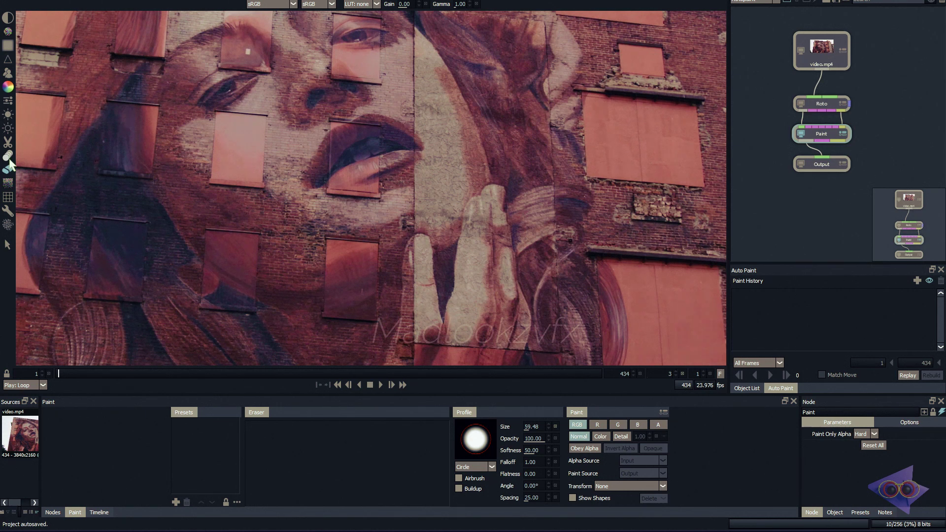
left_click(7, 157)
scroll(221, 162, "up", 3)
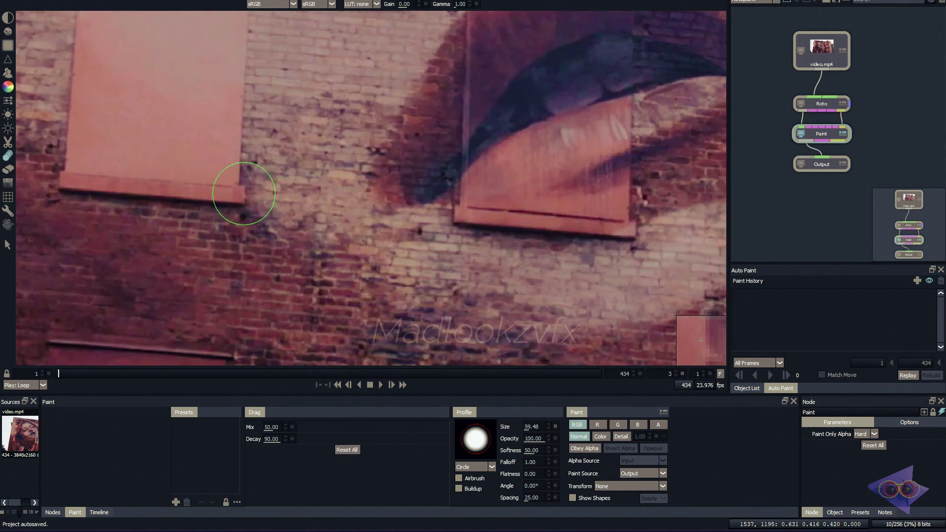
left_click_drag(320, 203, 271, 191)
scroll(117, 205, "down", 2)
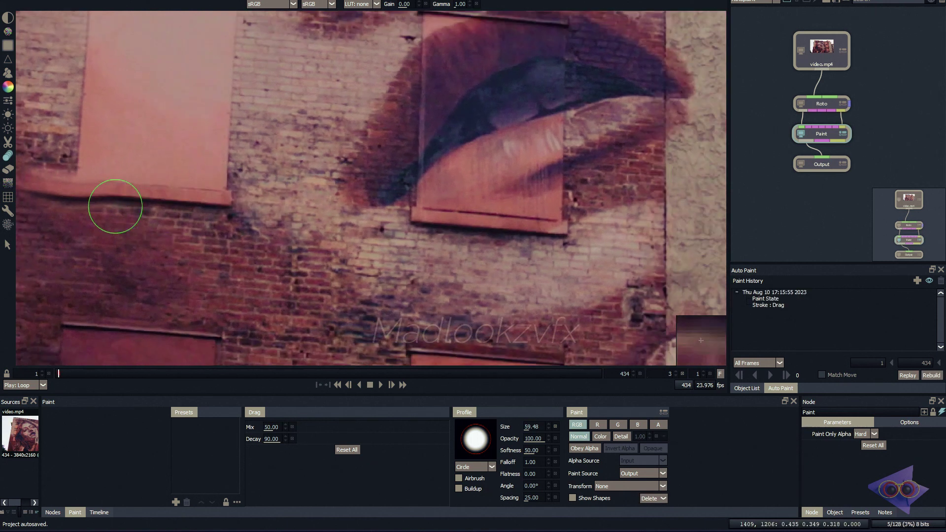
left_click_drag(159, 205, 275, 197)
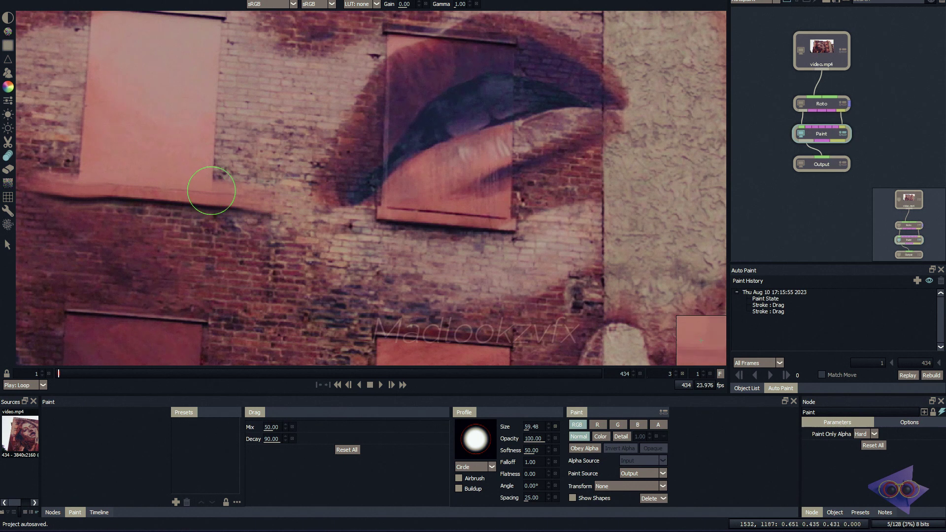
Clone reddish upper-lip texture into the dark opening of the mouth with a brush size of 30.09
key("c")
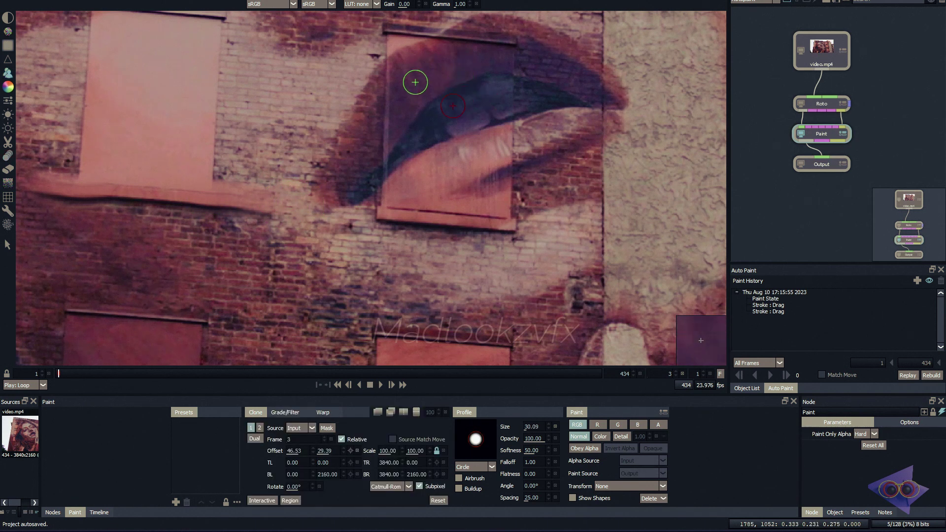
mouse_move(414, 39)
left_mouse_down("shift")
mouse_move(435, 94)
mouse_move(463, 99)
mouse_move(460, 92)
mouse_move(423, 115)
left_mouse_up("shift")
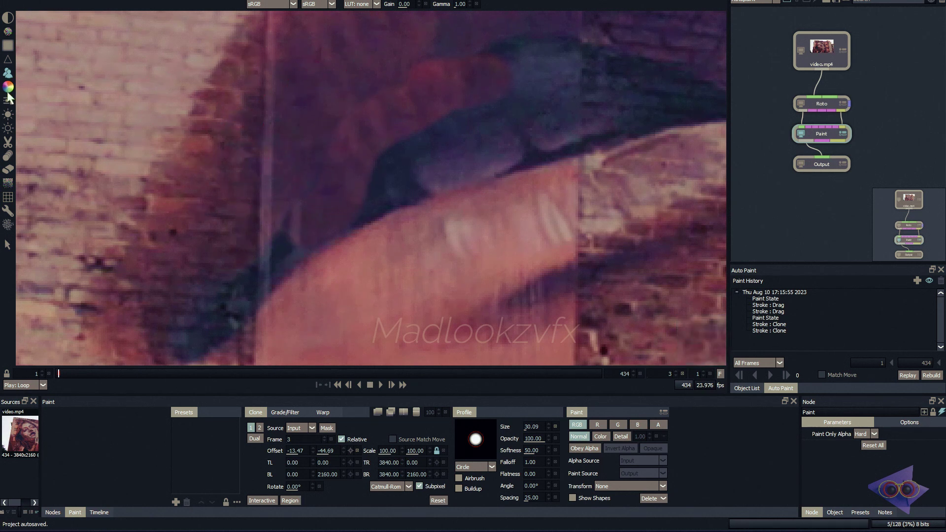
Blend the cloned area of the upper lip into its surroundings with Drag brush strokes
left_click(8, 155)
mouse_move(360, 131)
left_mouse_down()
mouse_move(346, 84)
mouse_move(359, 126)
mouse_move(336, 111)
left_mouse_up()
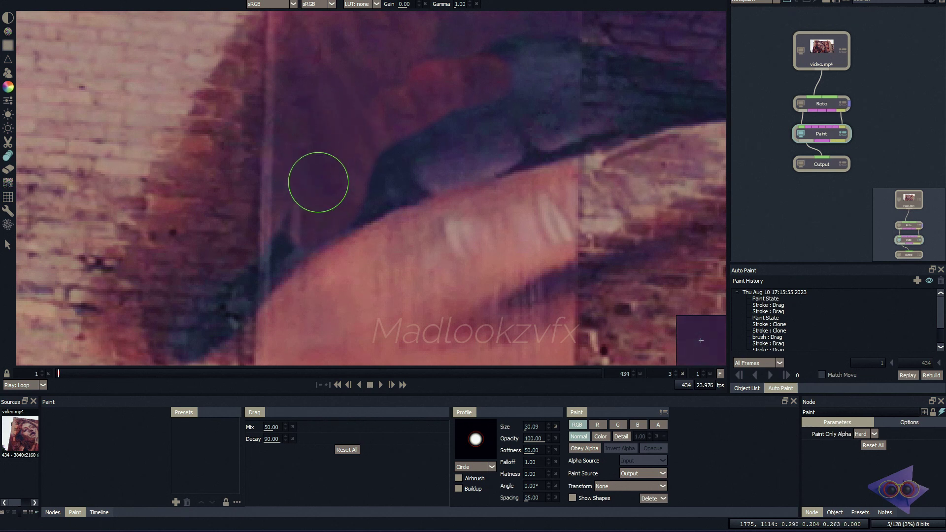
scroll(436, 111, "down", 1)
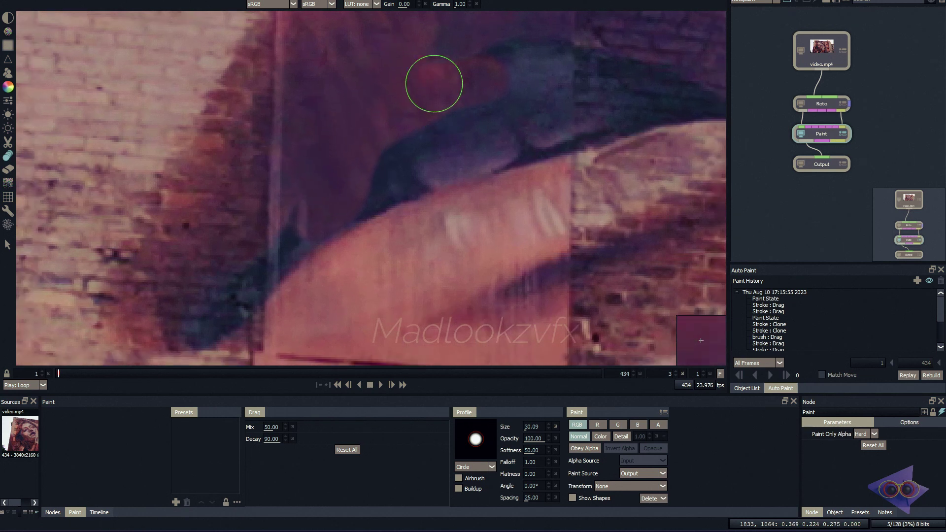
scroll(473, 106, "down", 4)
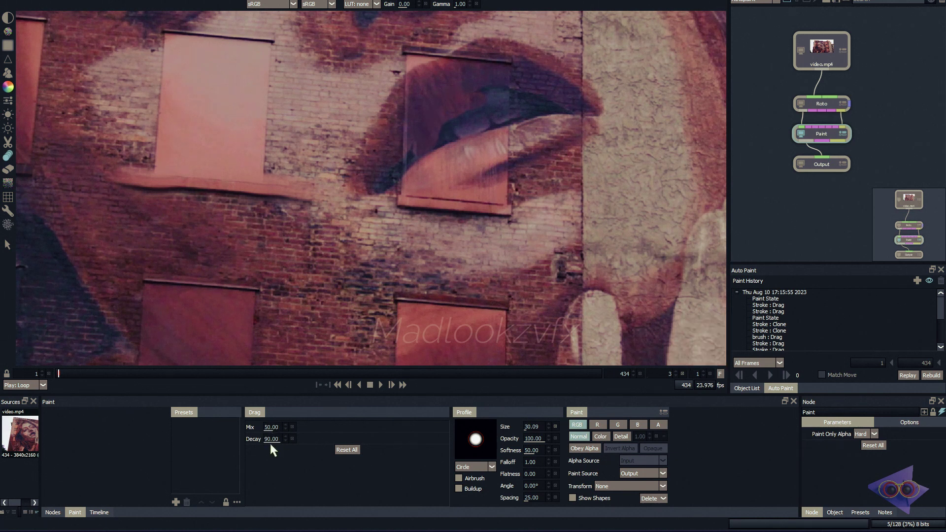
Set the Drag brush's decay to 100
left_click_drag(270, 439, 282, 439)
scroll(371, 171, "up", 4)
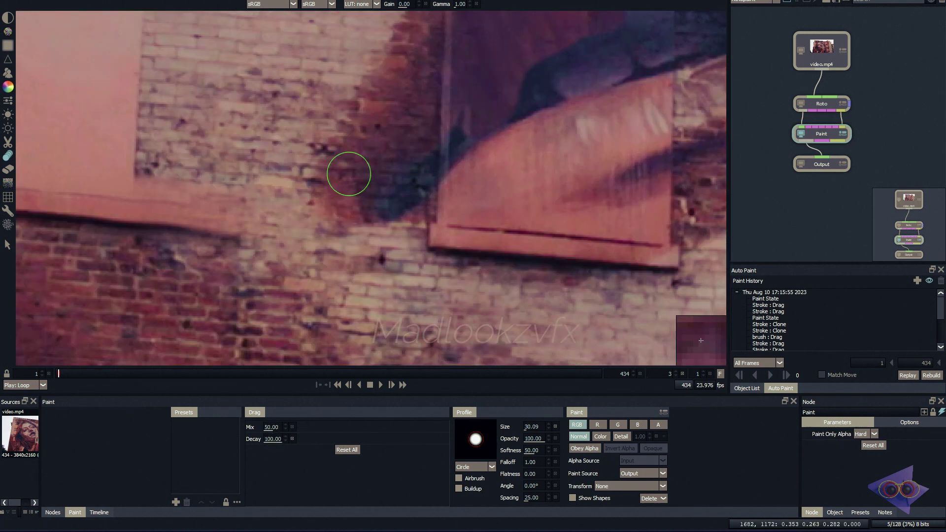